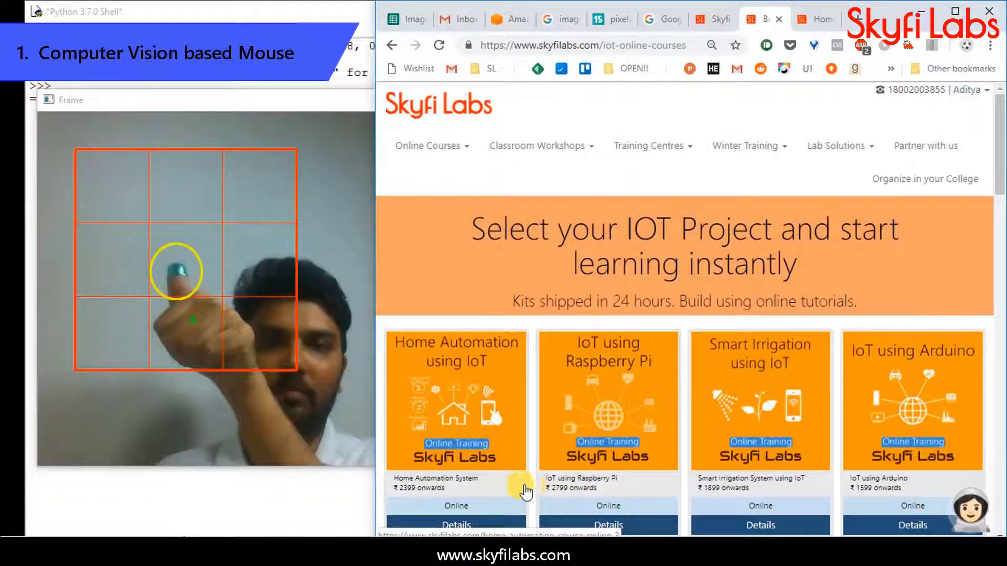
Open the Home Automation using IoT course page and briefly play, then pause, its intro video.
click(450, 514)
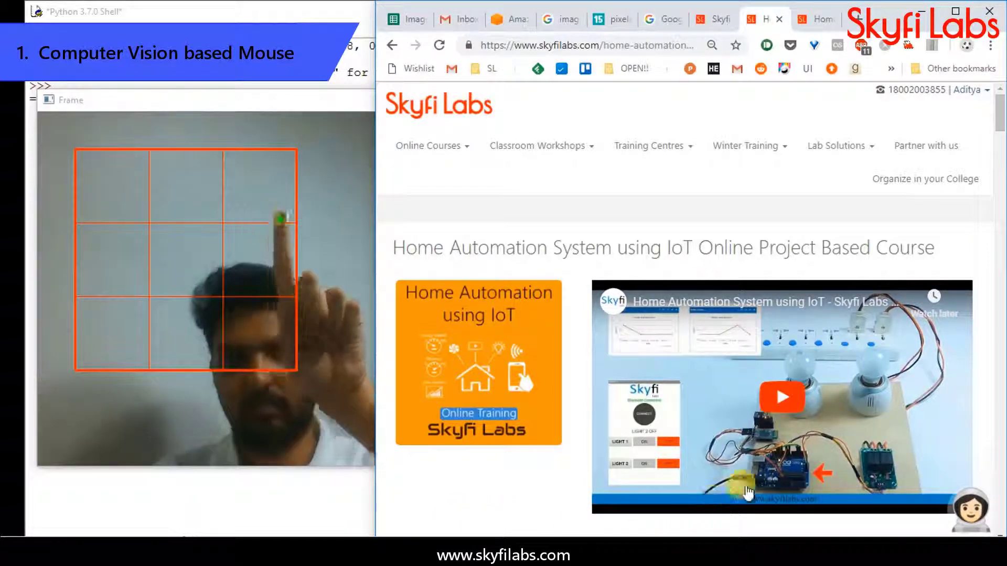
click(818, 401)
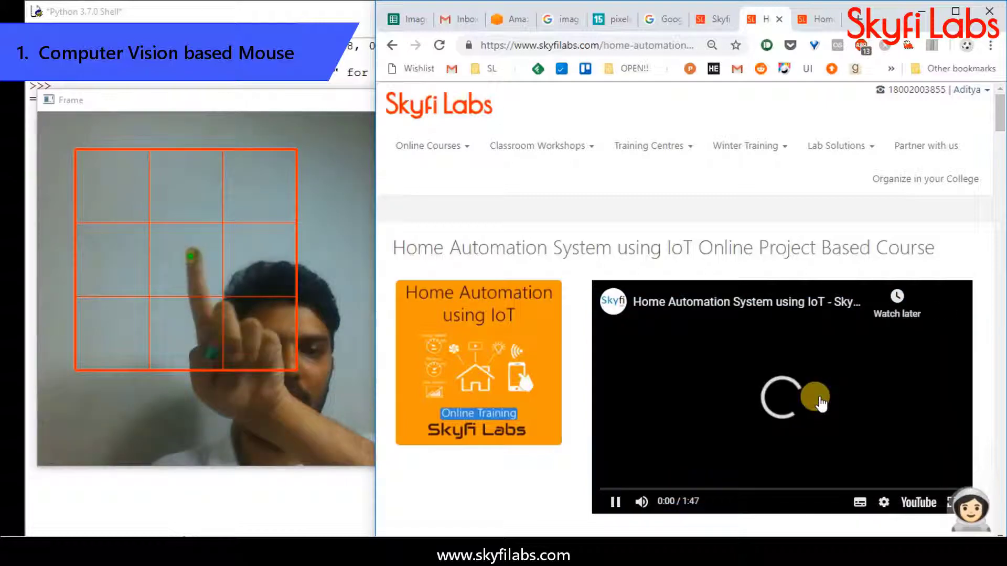
click(820, 411)
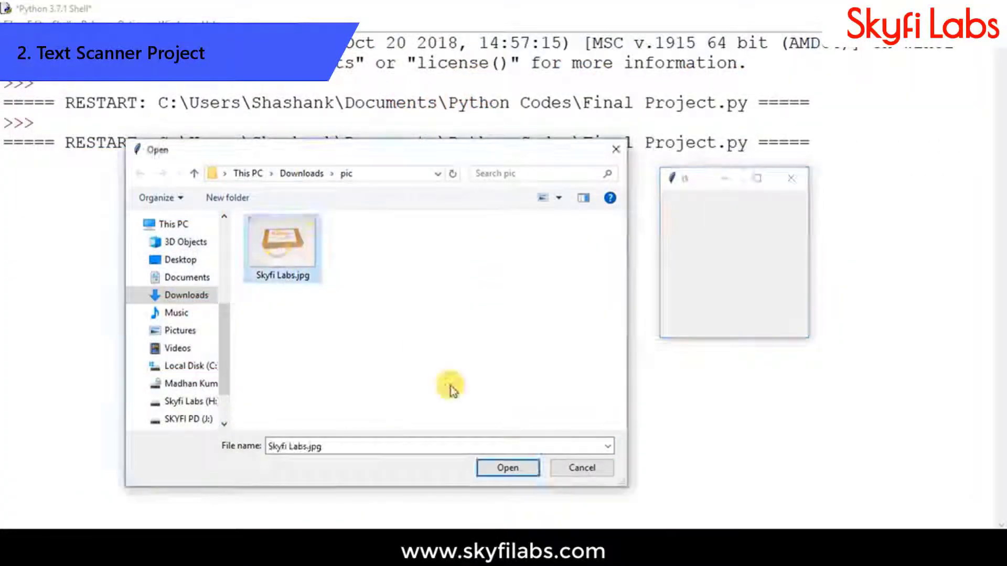
Load Skyfi Labs.jpg into the scanner from the Open dialog.
click(507, 469)
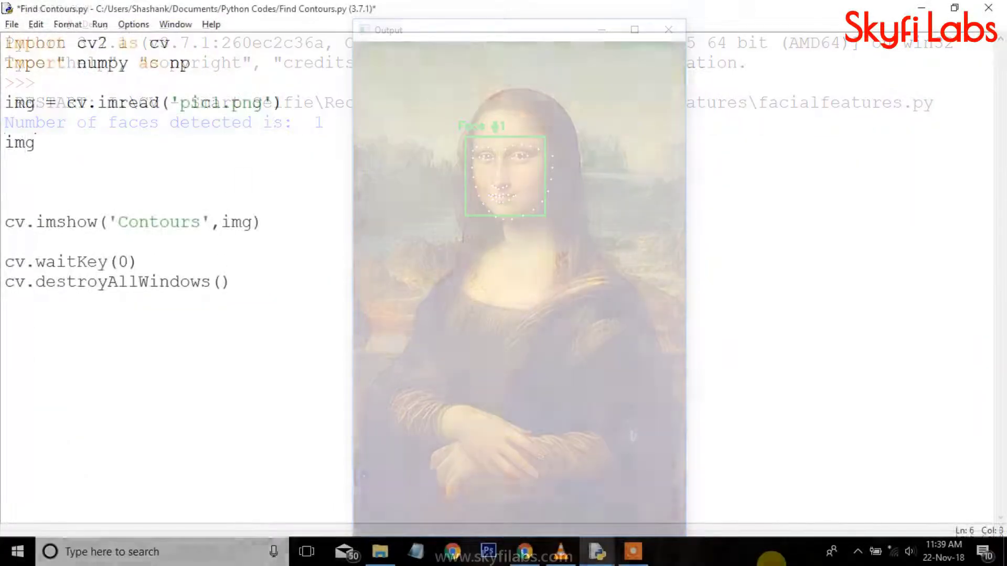
text(_gray = cv)
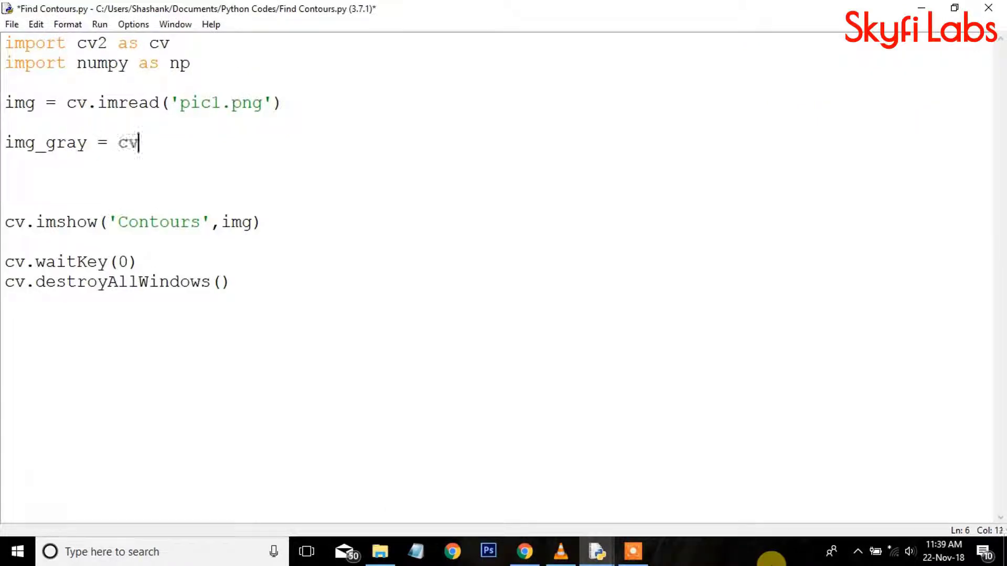
text(.cvtColor(img,)
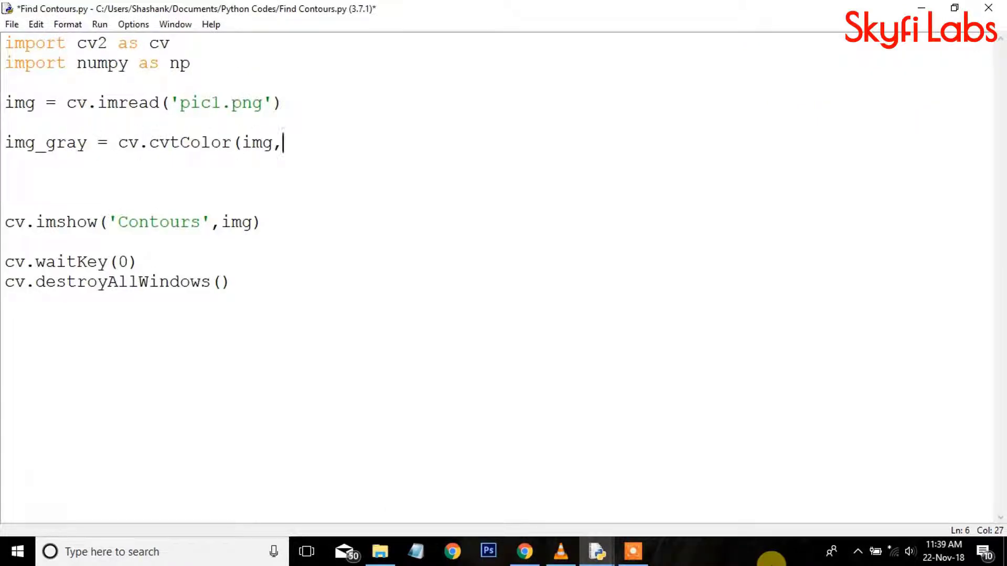
text( cv.COLOR_BGR2G)
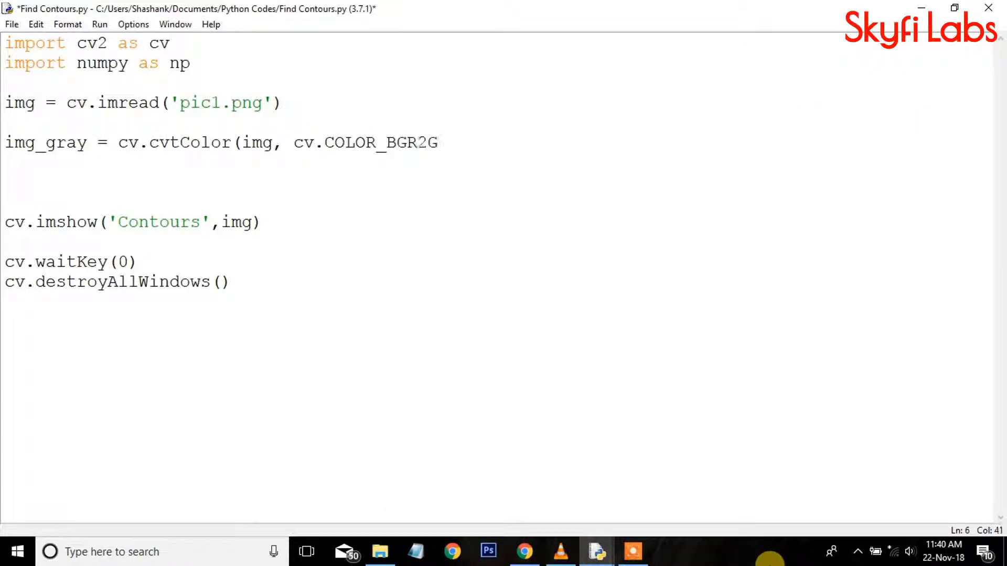